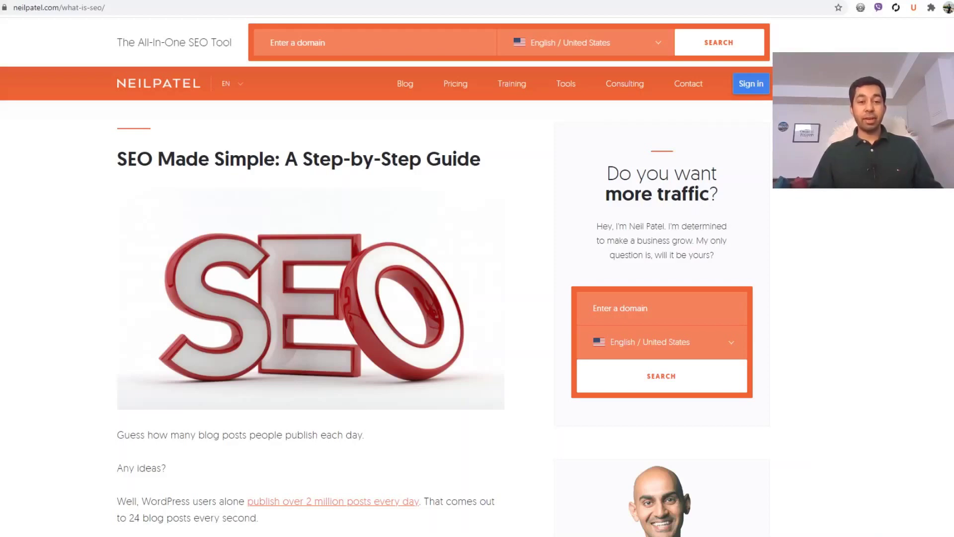
Step: Read through Neil Patel's SEO step-by-step guide from the introduction to the list of section links
scroll(497, 135, "down", 3)
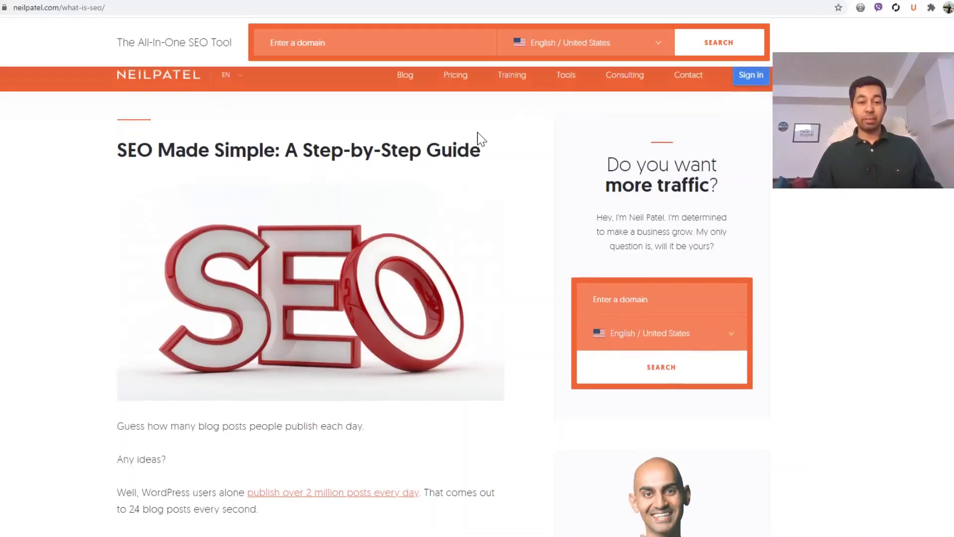
scroll(526, 132, "down", 6)
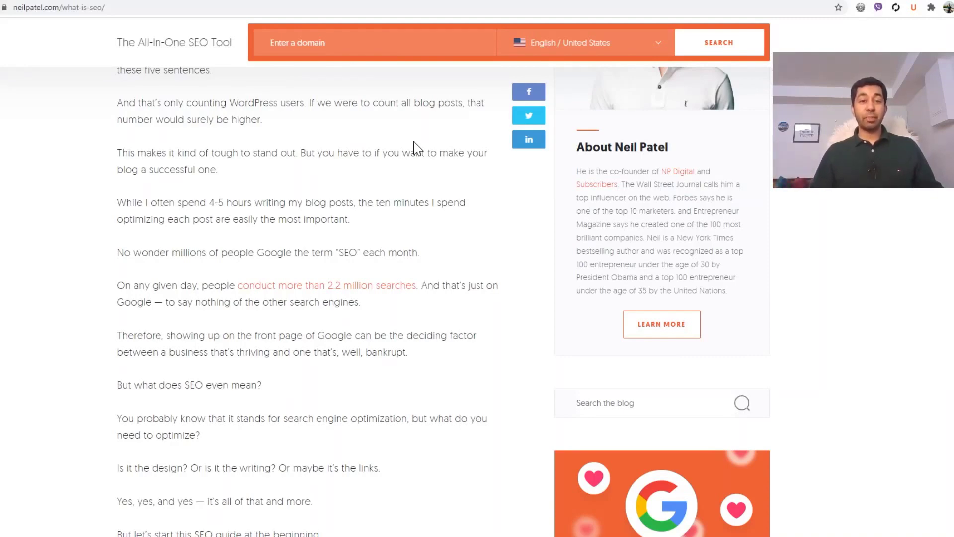
scroll(396, 136, "down", 1)
scroll(397, 144, "down", 10)
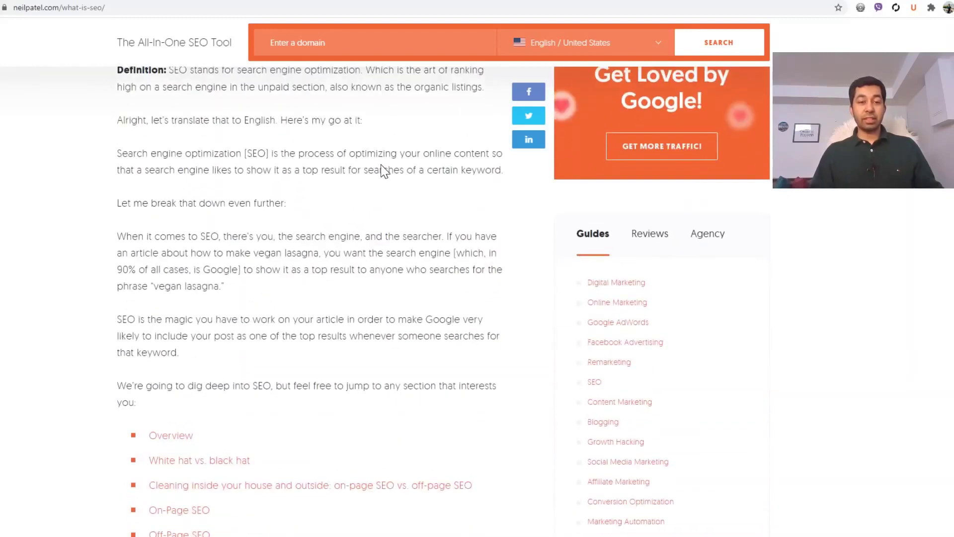
scroll(383, 167, "down", 2)
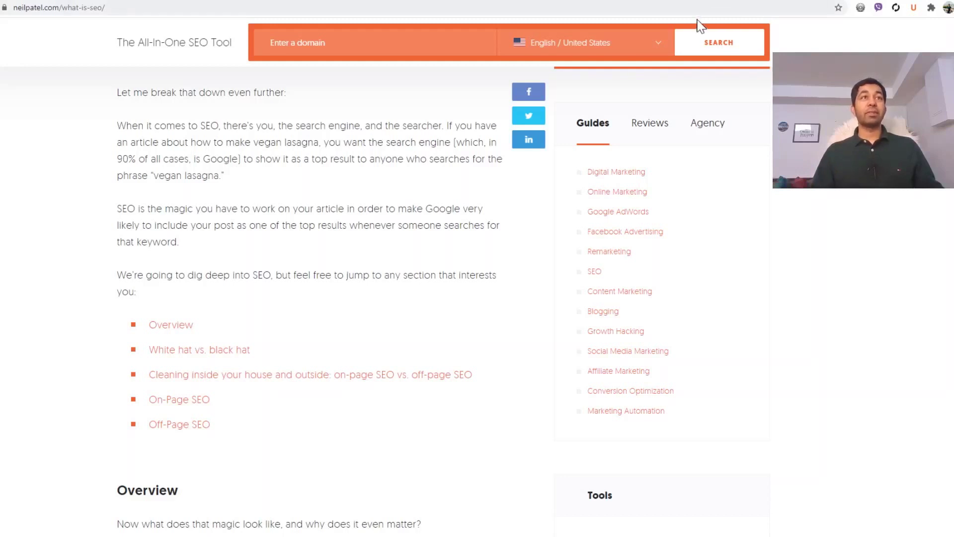
Step: Switch to the Ahrefs what-is-seo article and read the sections on how SEO works and how to optimize for Google
left_click(751, 2)
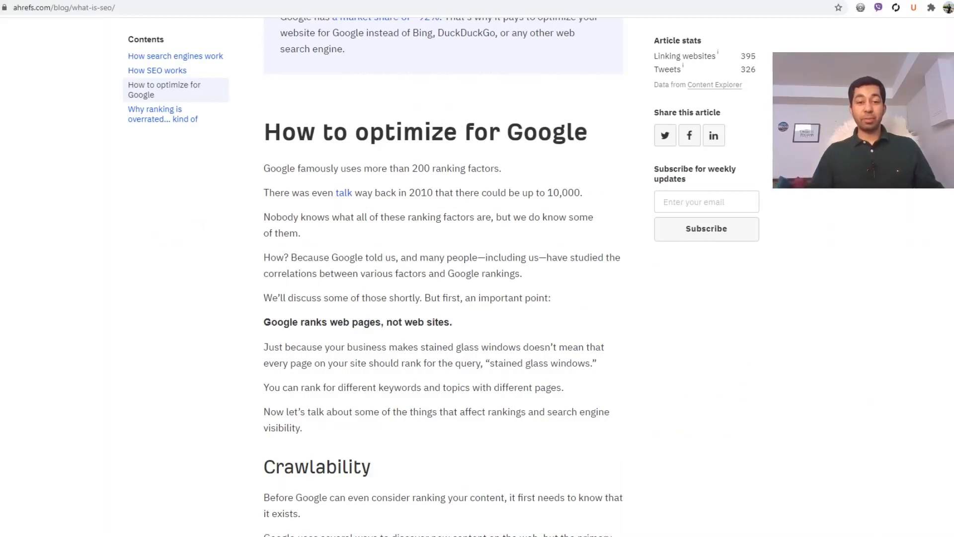
scroll(617, 114, "down", 1)
scroll(616, 115, "up", 9)
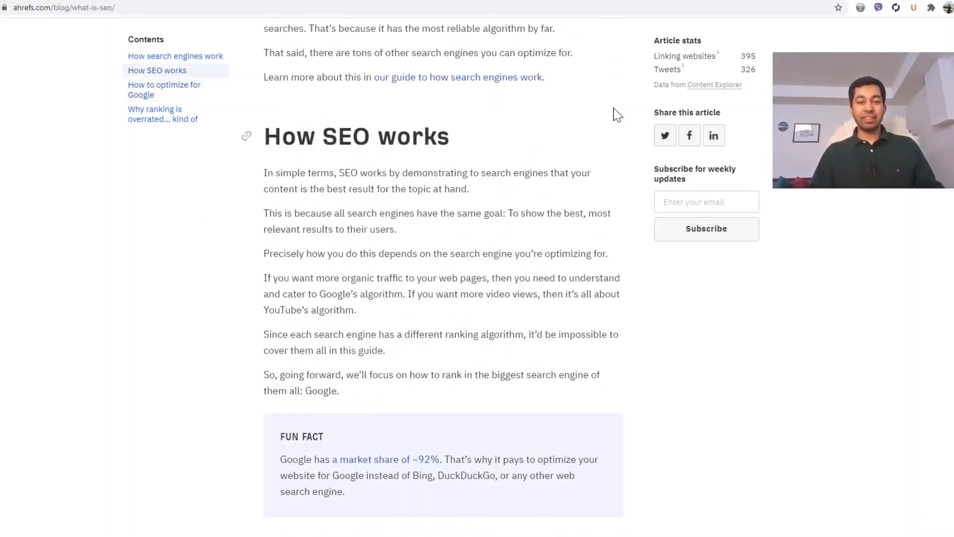
scroll(617, 115, "down", 5)
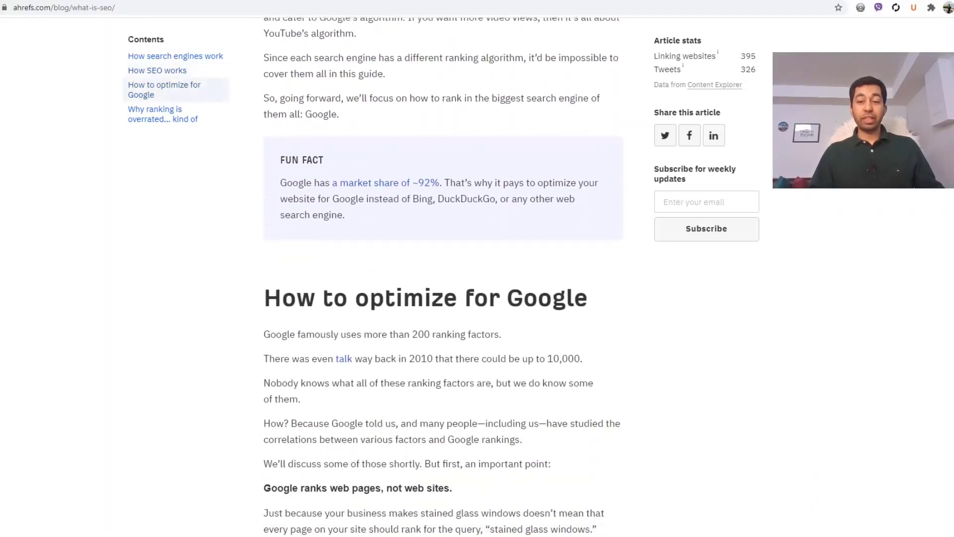
scroll(616, 111, "down", 4)
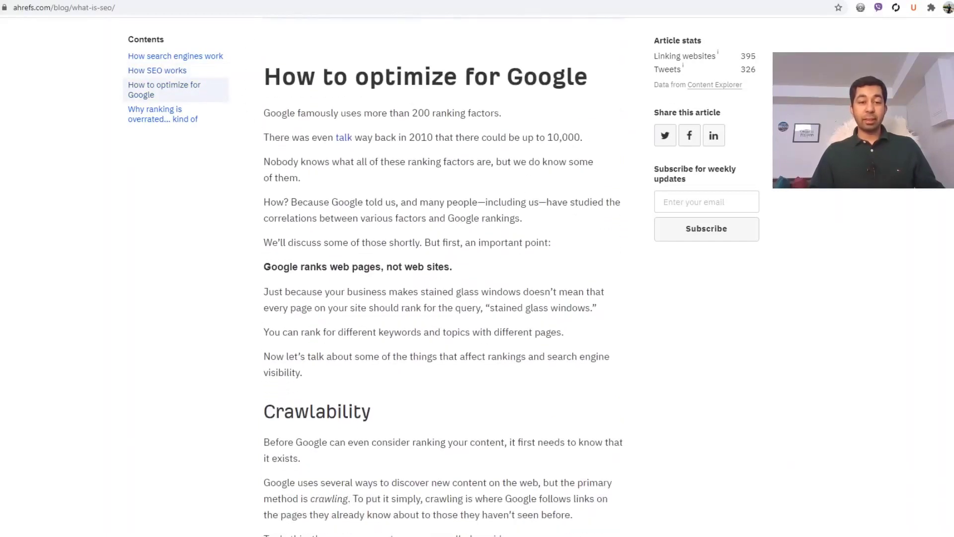
scroll(532, 199, "down", 3)
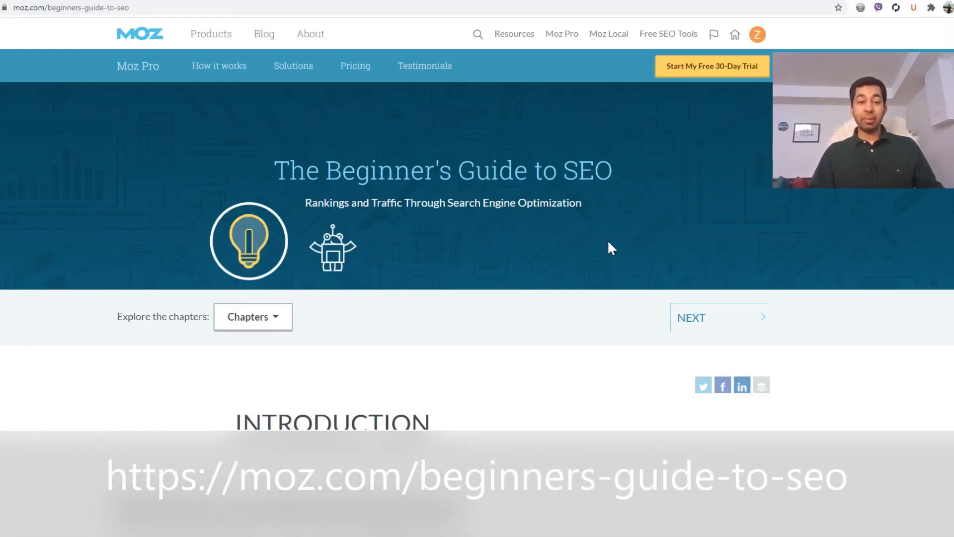
Step: Read the introduction of Moz's Beginner's Guide to SEO, including the Mozlow's Hierarchy of SEO Needs pyramid and the steps below it
scroll(608, 240, "down", 15)
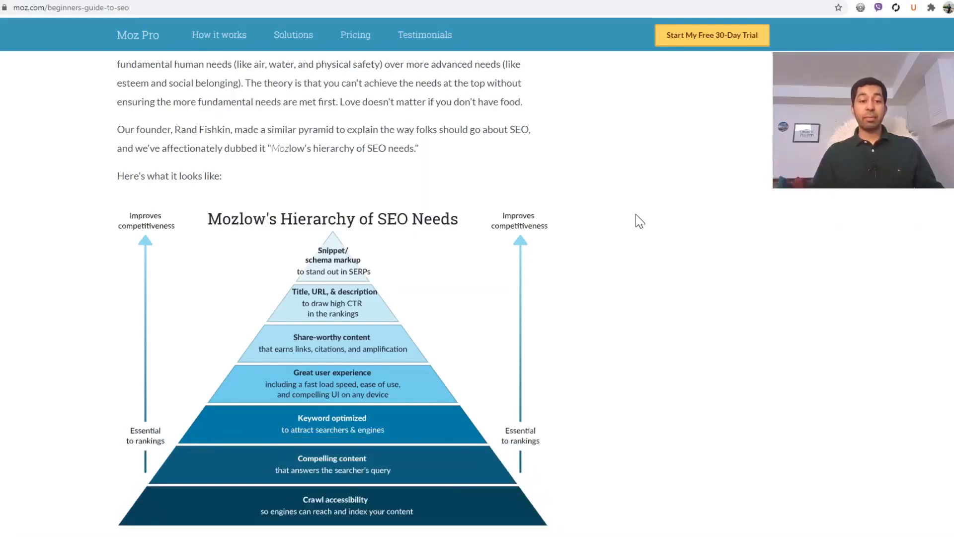
scroll(641, 224, "down", 1)
scroll(641, 229, "down", 3)
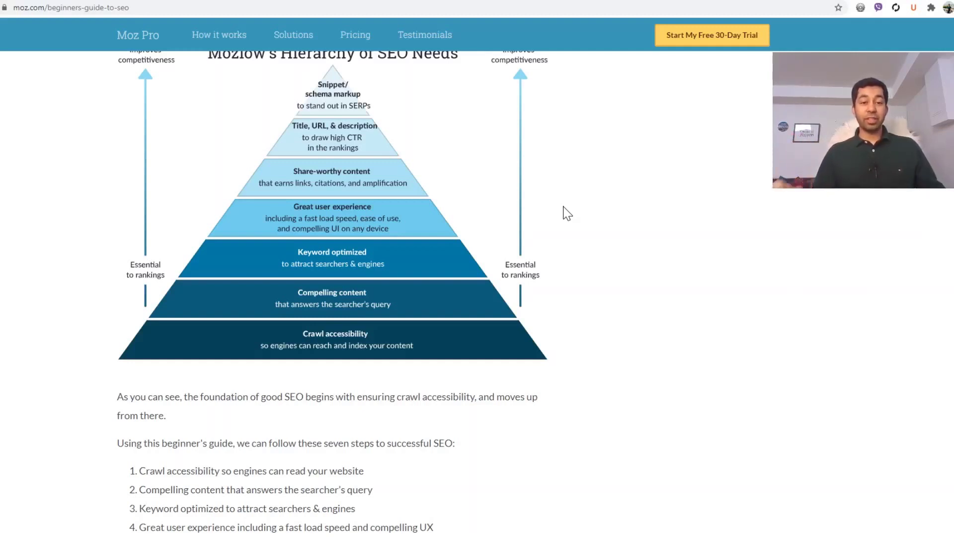
scroll(567, 211, "down", 1)
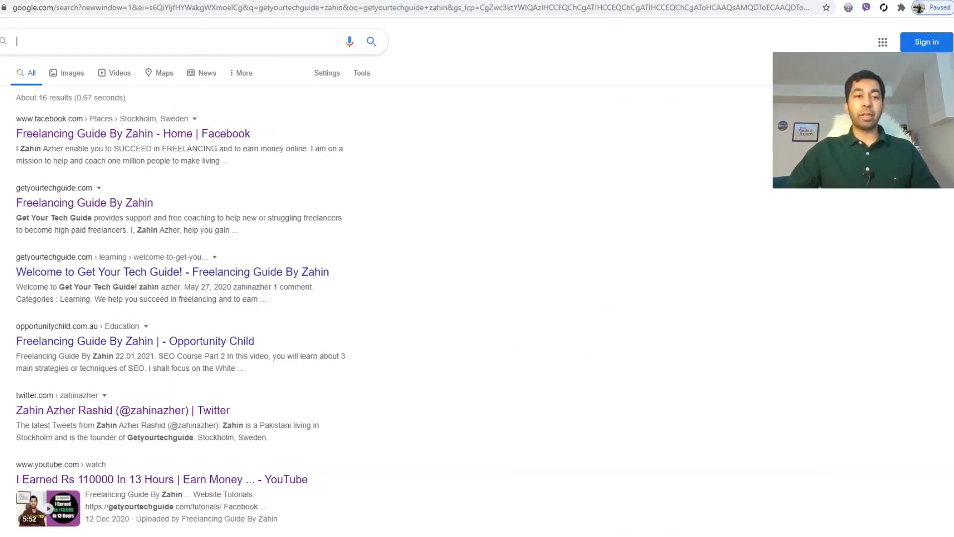
Step: Search Google for "global warming" and review the first results page through to the related searches
type("global warming")
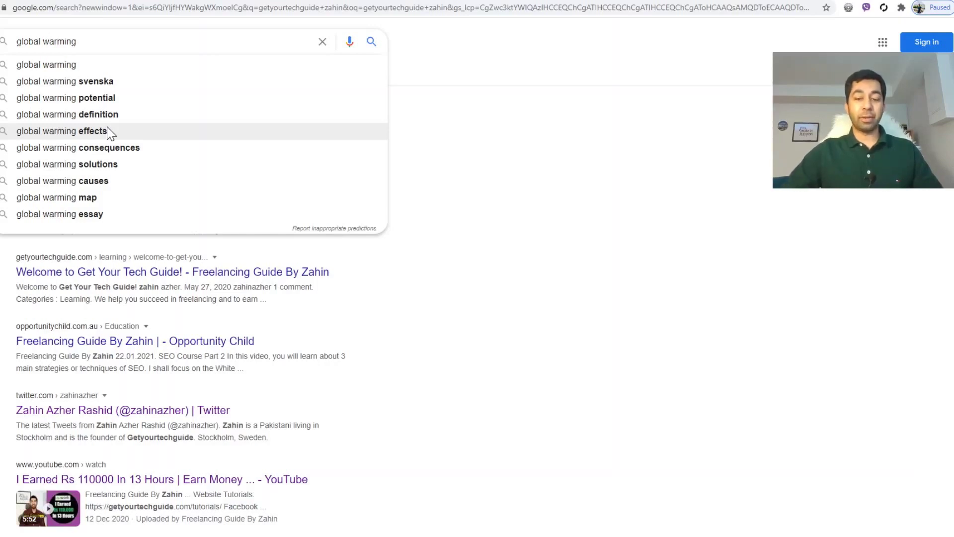
key("Return")
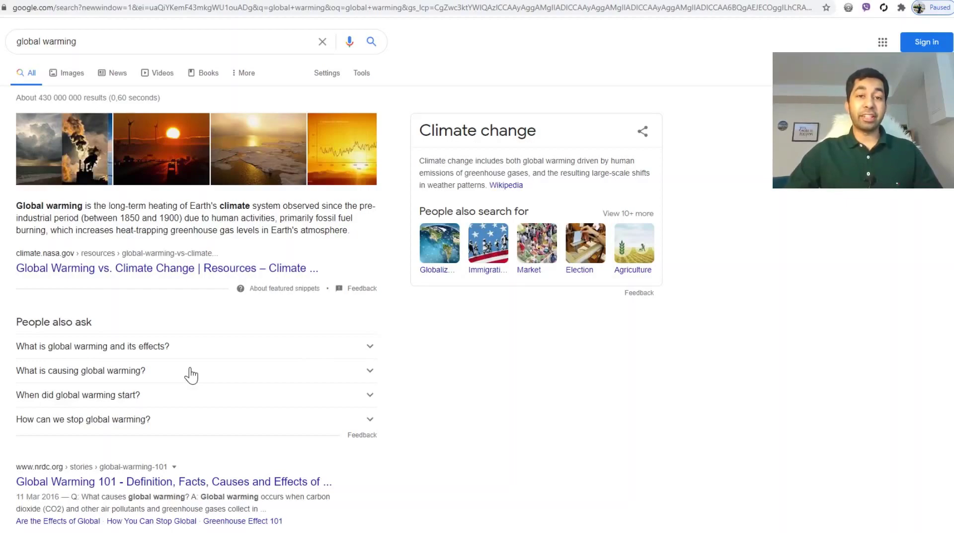
scroll(413, 272, "down", 2)
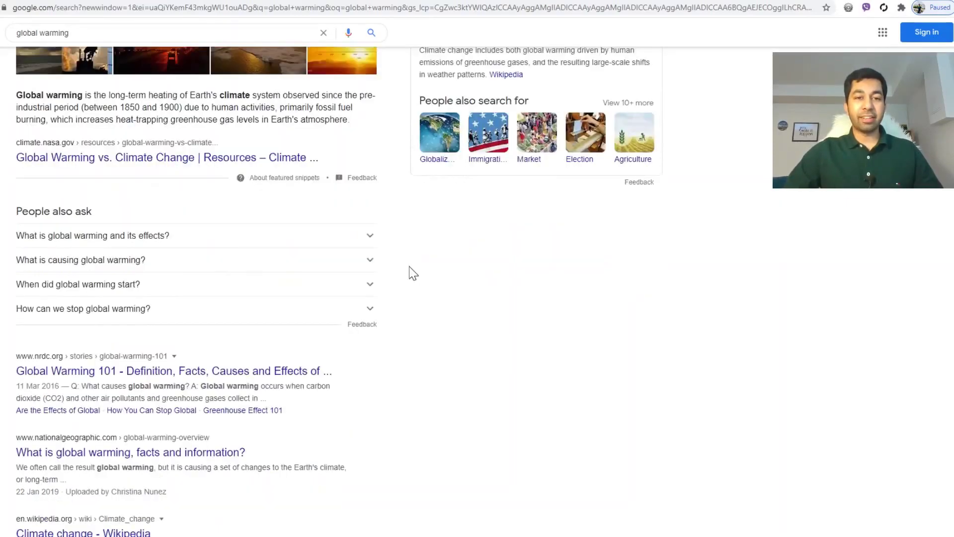
scroll(412, 273, "down", 15)
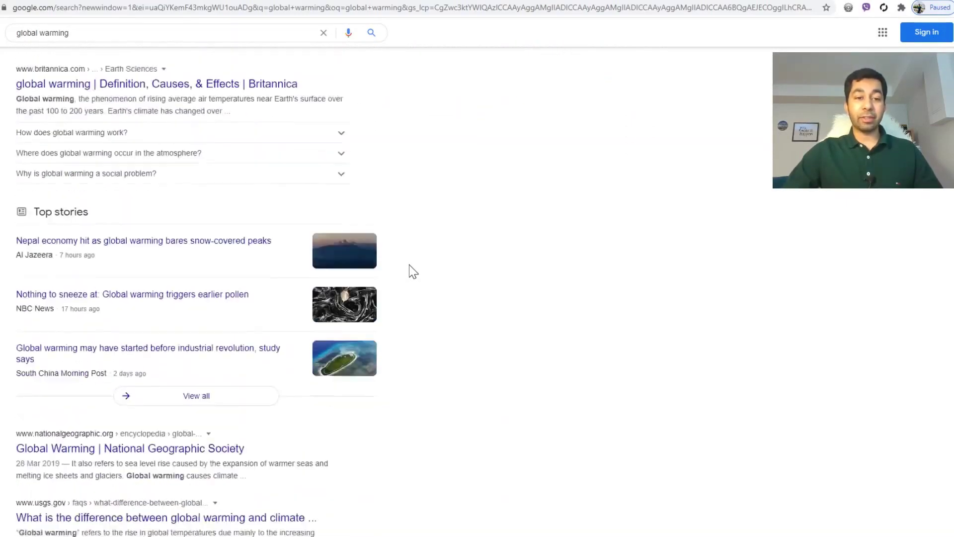
scroll(411, 271, "down", 7)
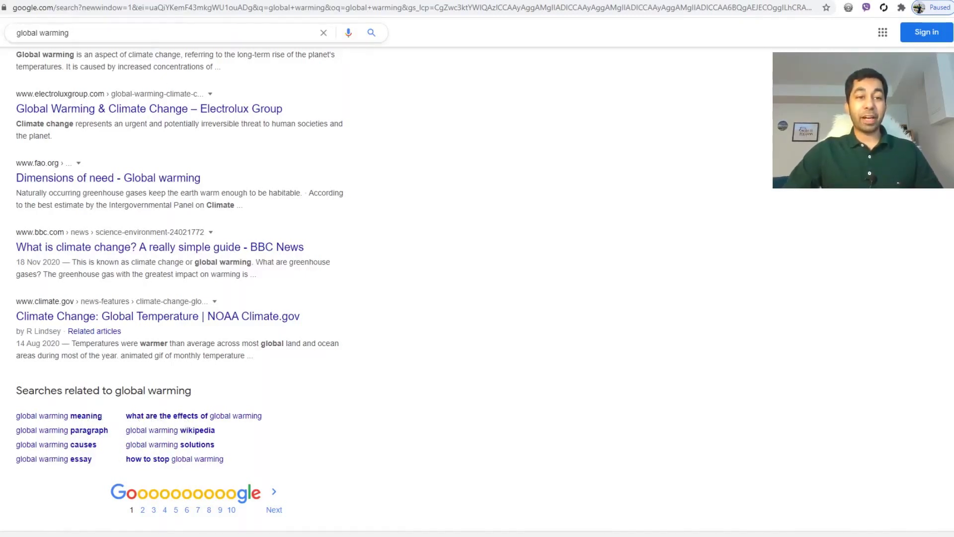
Step: Rerun the "global warming" search and examine the Ubersuggest metrics for the keyword, the results and the related searches
left_click(69, 33)
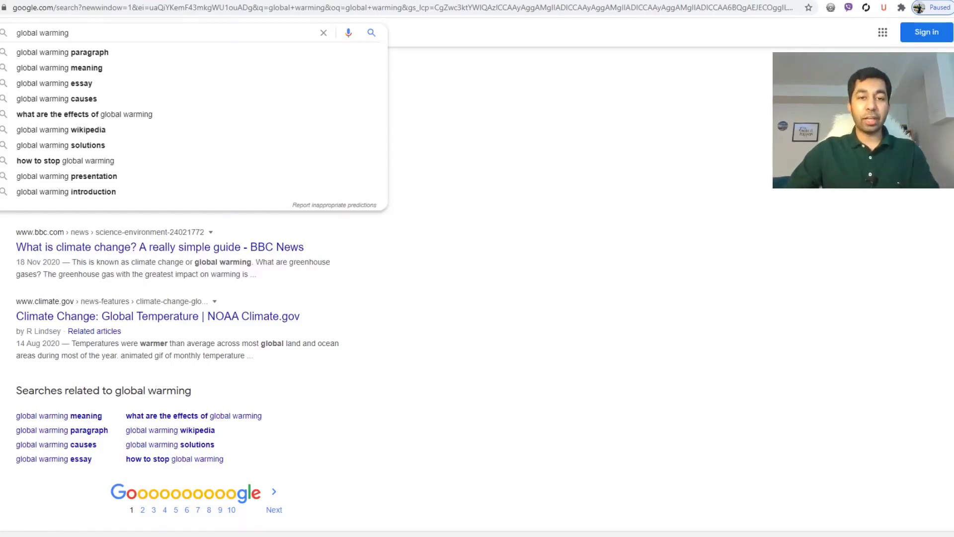
key("Return")
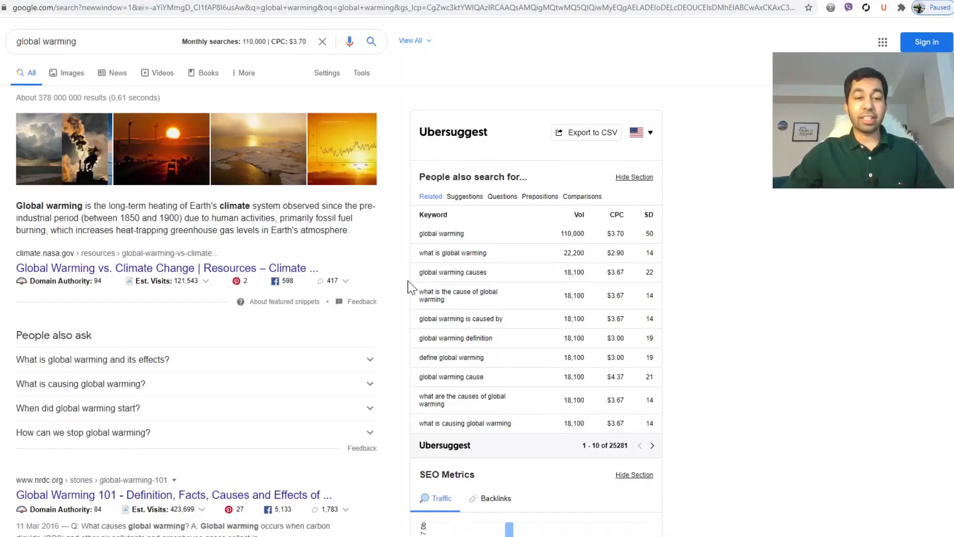
scroll(407, 287, "down", 20)
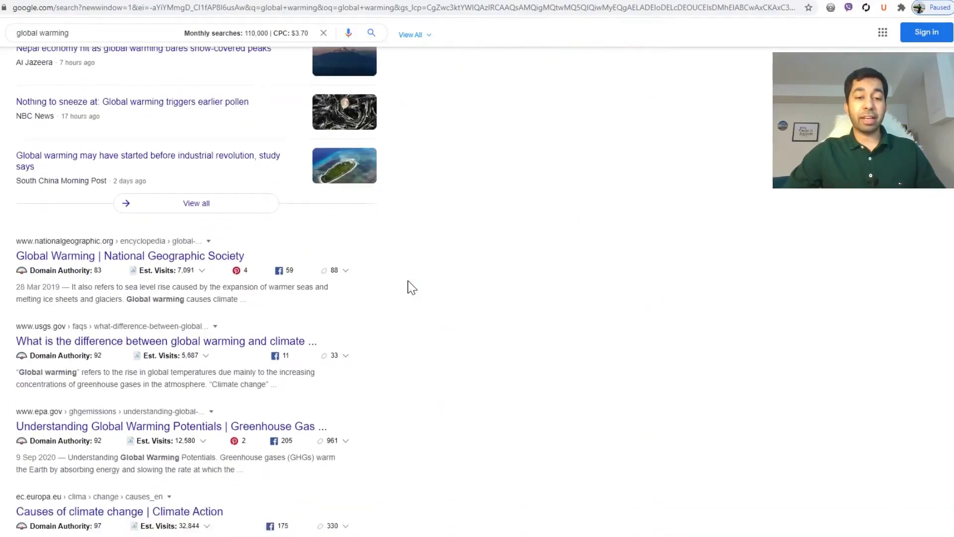
scroll(412, 287, "down", 3)
scroll(412, 287, "down", 5)
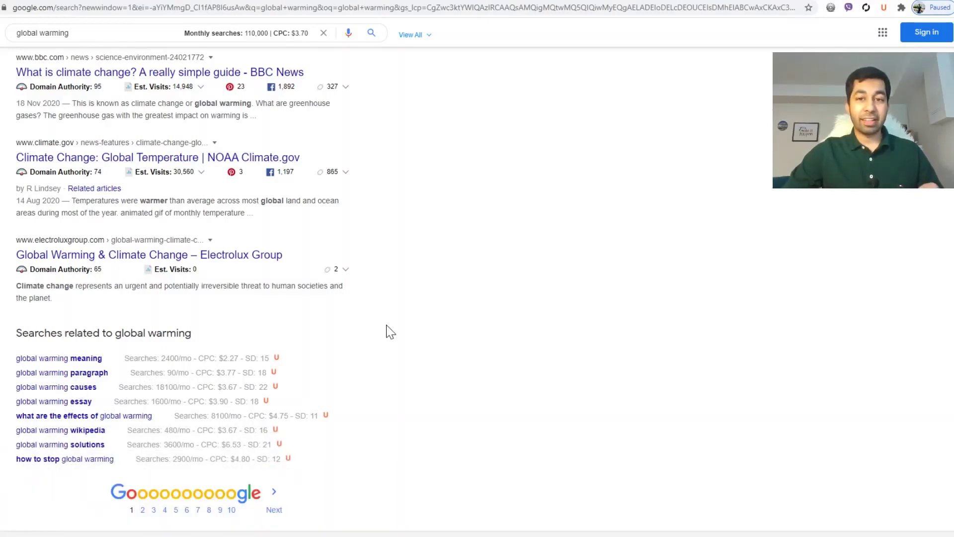
Step: Set the Ubersuggest preferred location to English / Pakistan and reload the search results
scroll(390, 324, "up", 10)
scroll(390, 324, "up", 20)
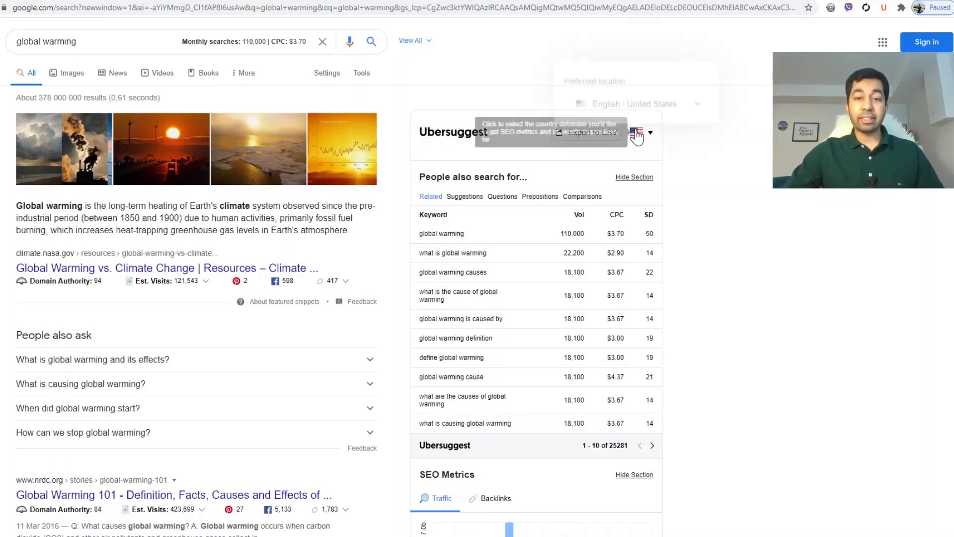
left_click(637, 134)
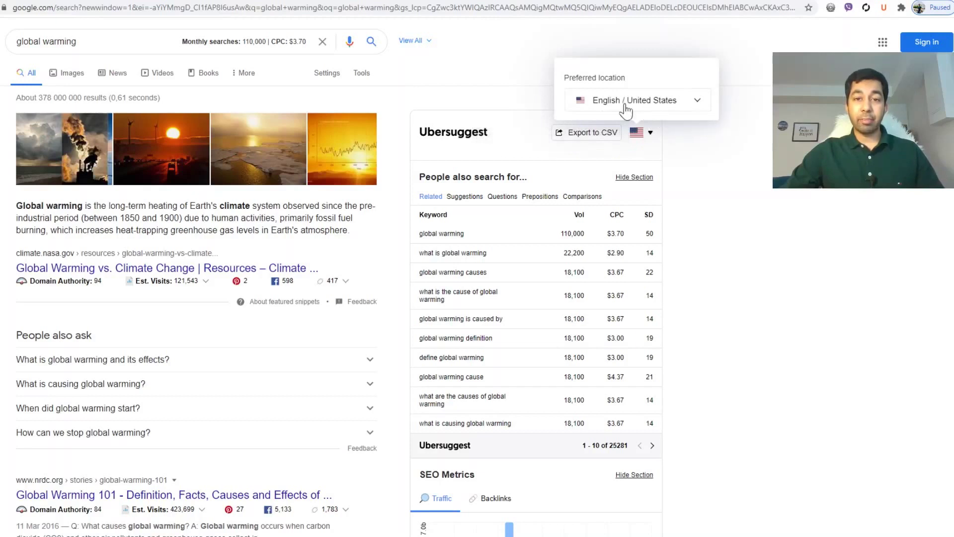
left_click(682, 101)
scroll(680, 175, "down", 10)
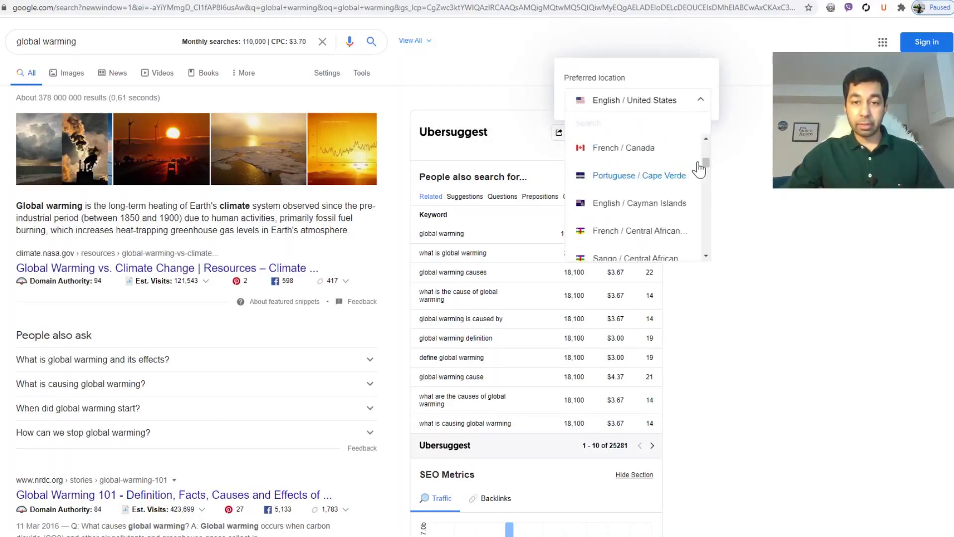
left_click_drag(706, 164, 702, 221)
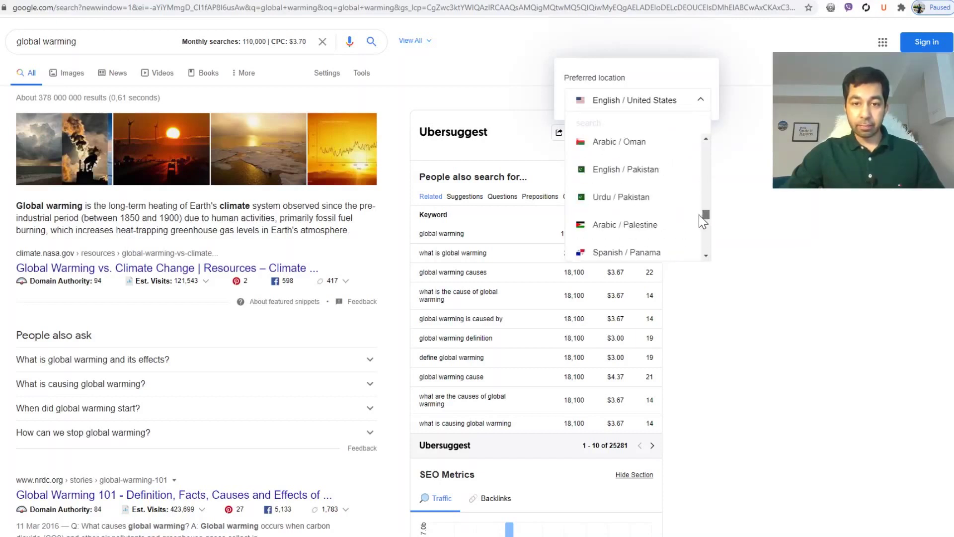
left_click(617, 170)
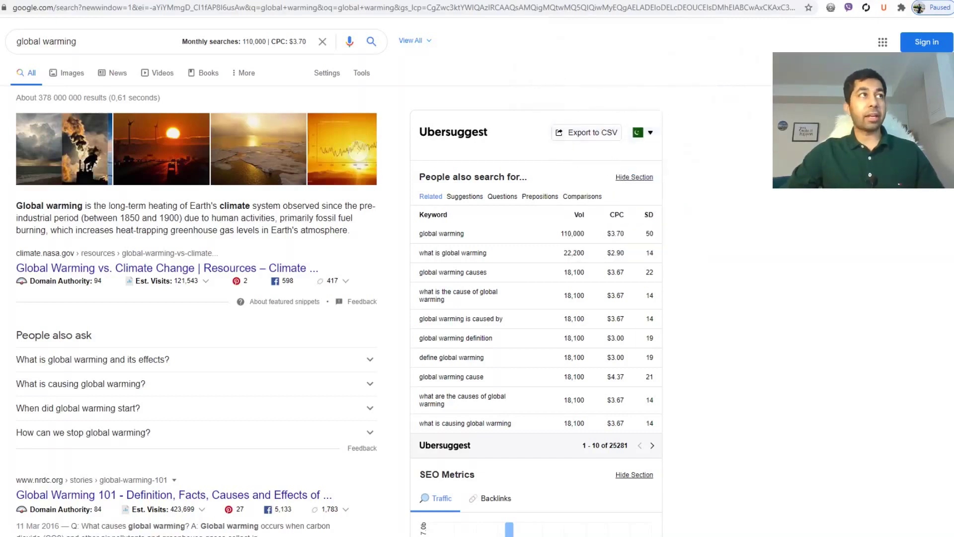
key("F5")
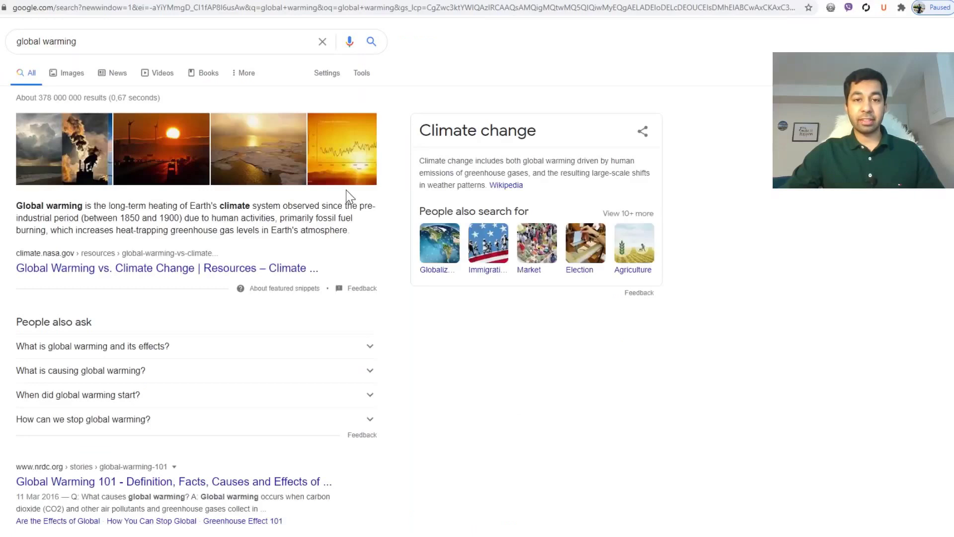